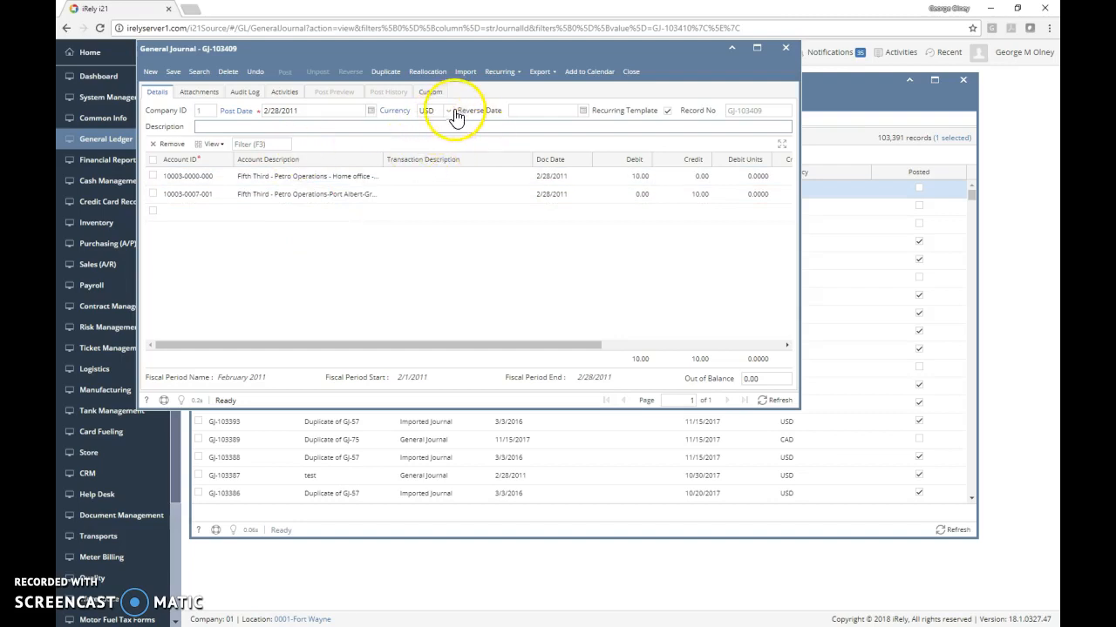
Open the CSV import for the general journal and export the sample file.
left_click(476, 75)
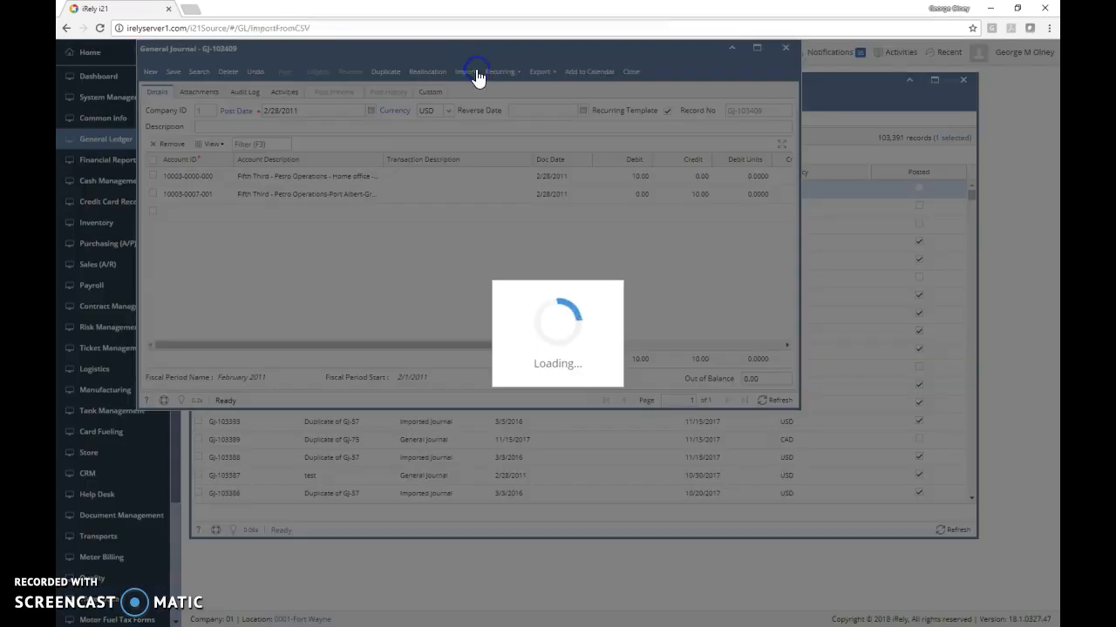
left_click(439, 245)
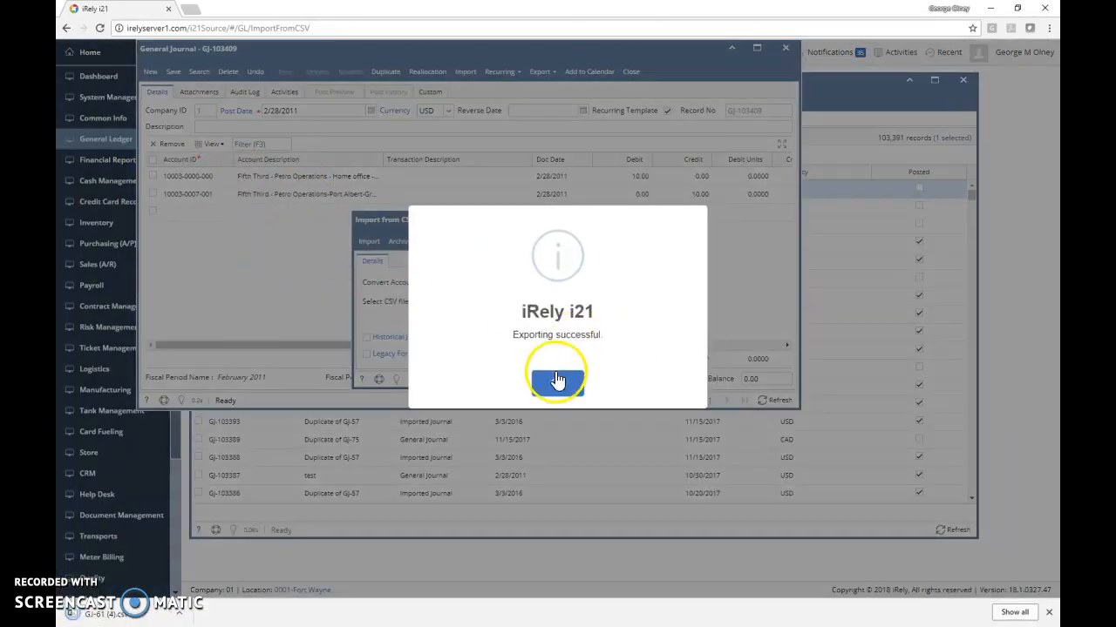
left_click(558, 381)
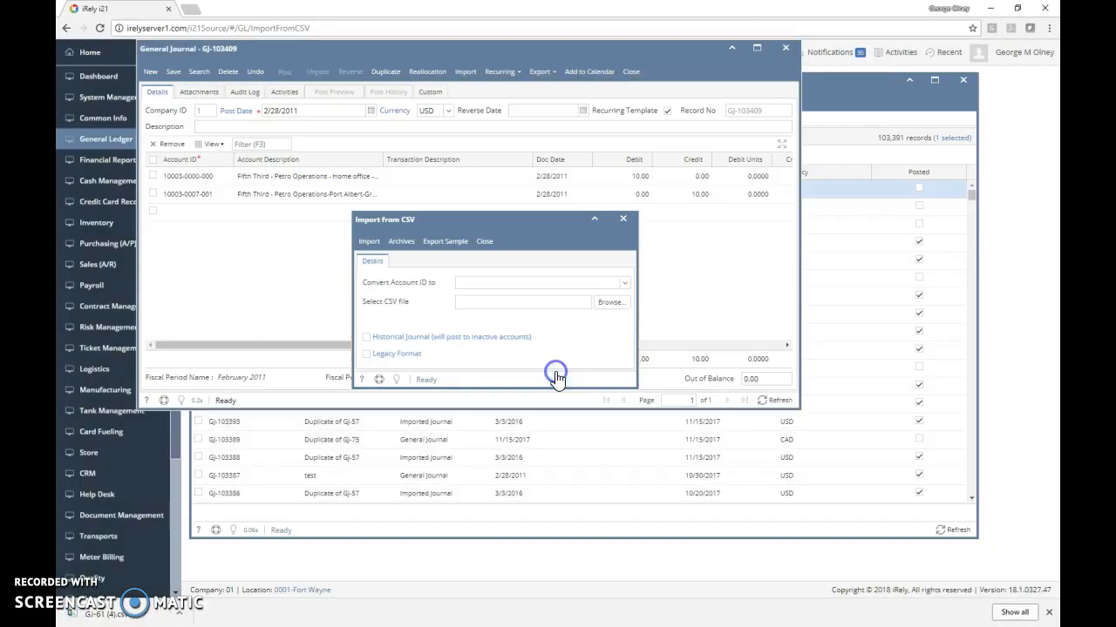
Open the downloaded GJ-61 (4) sample file in Excel and maximize its window.
left_click(129, 616)
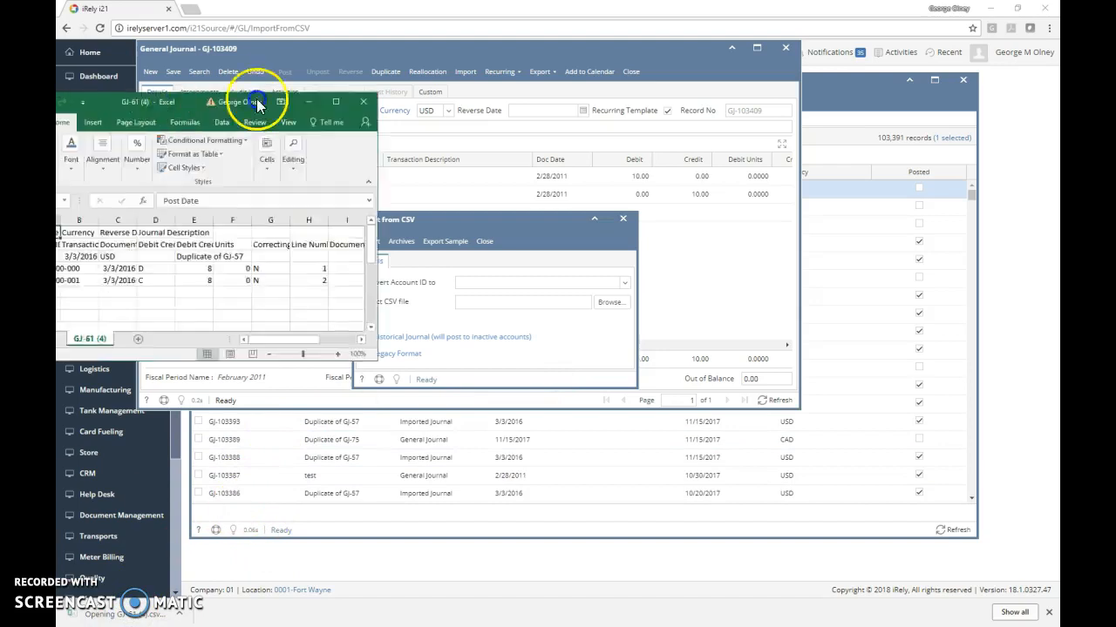
left_click_drag(262, 94, 743, 92)
left_click(908, 103)
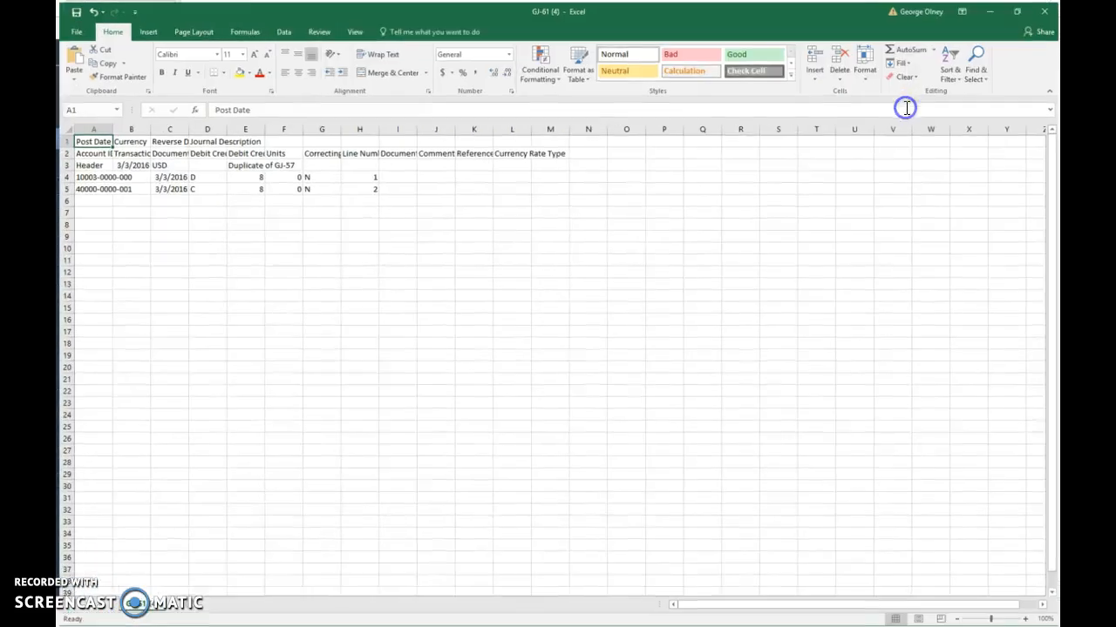
Set the debit and credit amounts in cells E4 and E5 to 10.
left_click(253, 171)
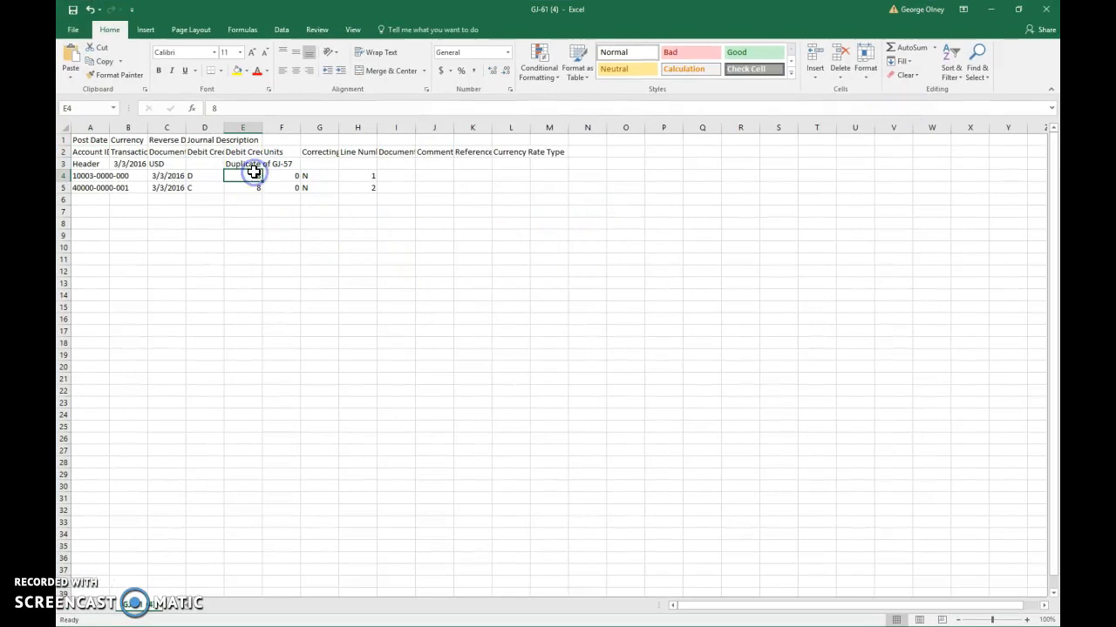
type("10")
key("Return")
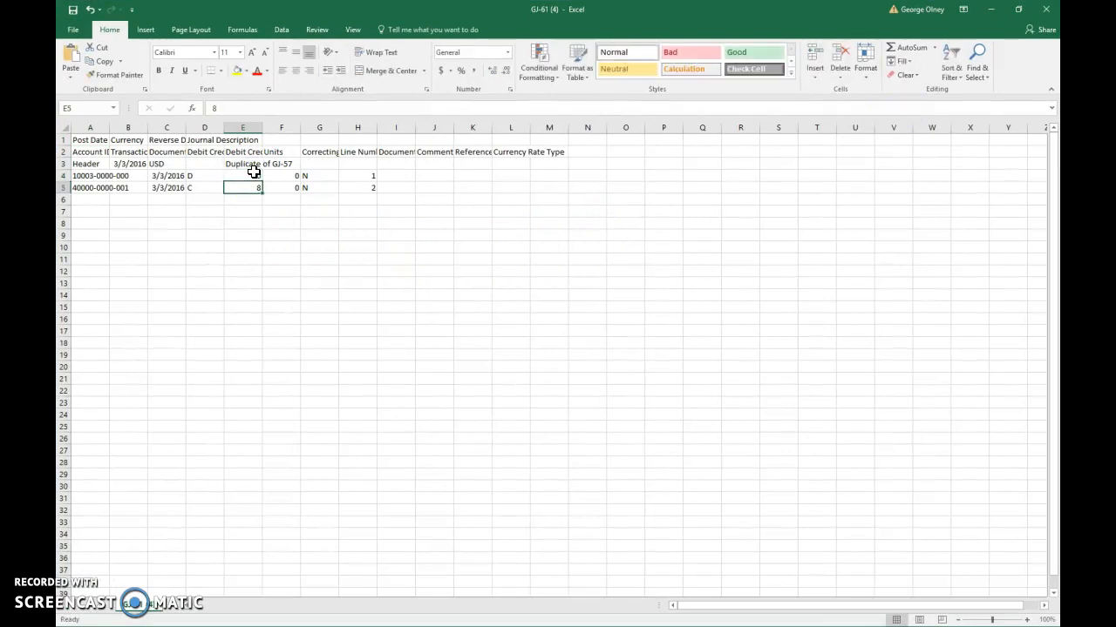
type("10")
key("Return")
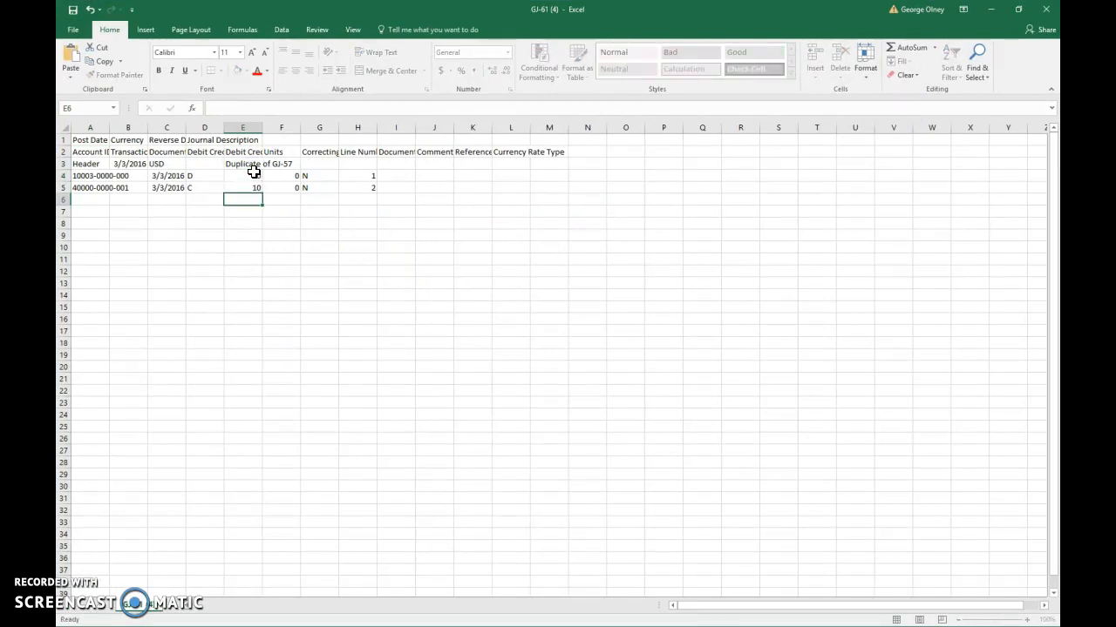
Save the edited file to the Desktop as GJ-61 (4) in CSV (Comma delimited) format and close Excel.
left_click(78, 31)
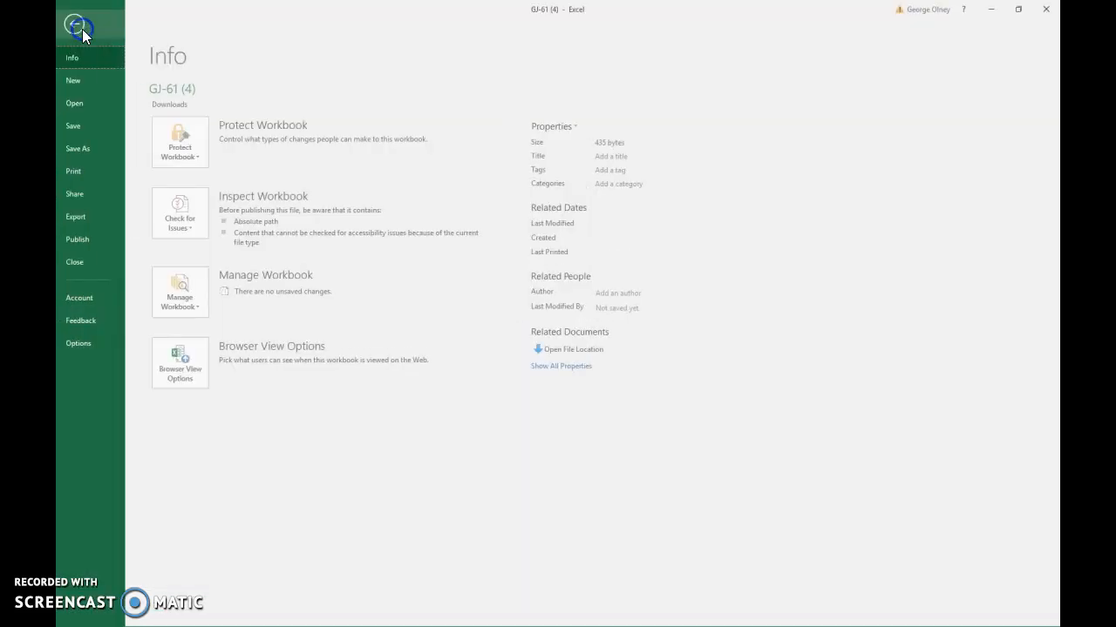
left_click(69, 145)
left_click(218, 242)
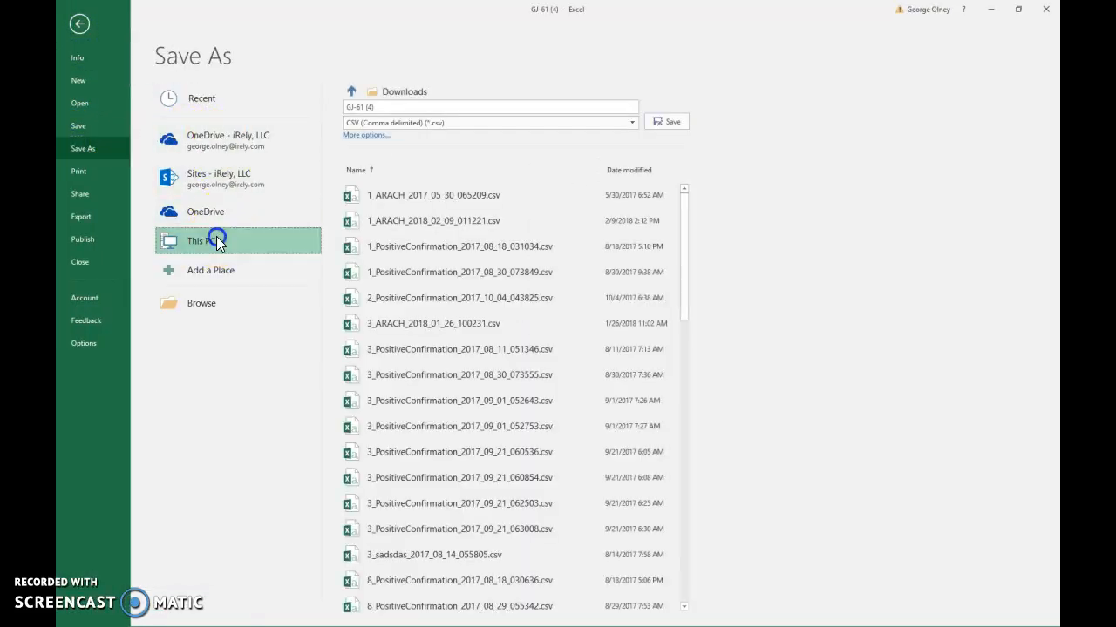
left_click(122, 67)
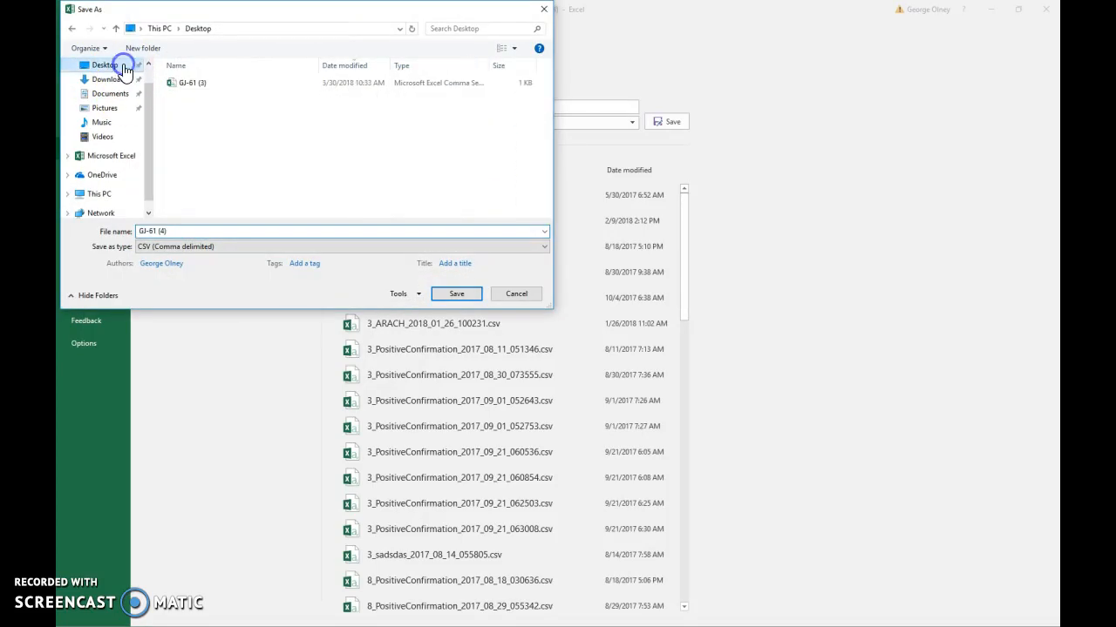
left_click(248, 116)
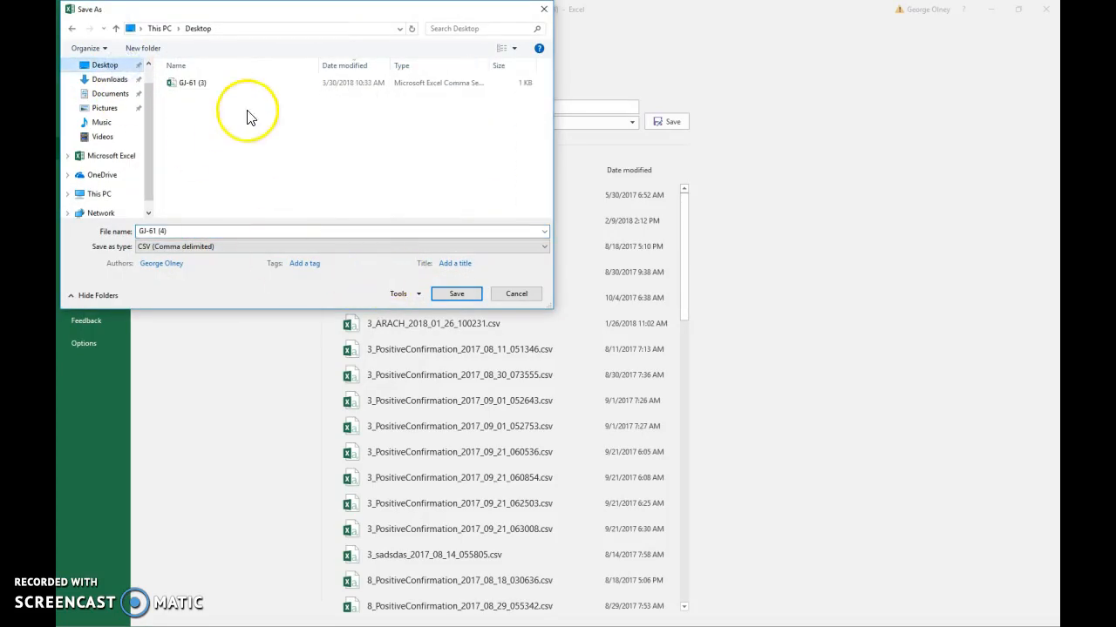
left_click(454, 294)
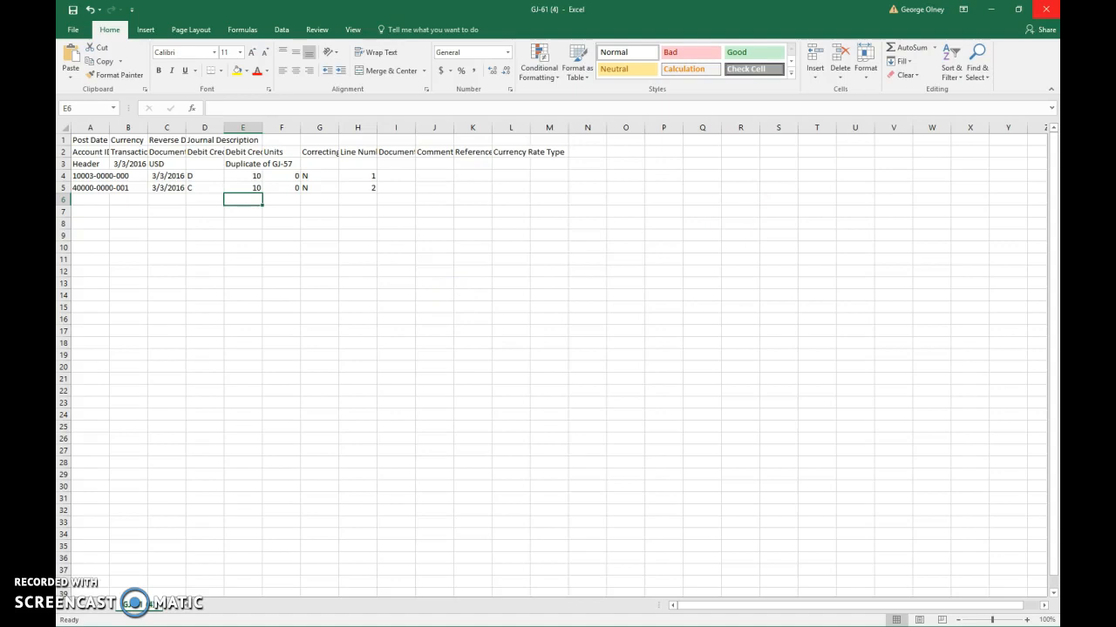
left_click(1046, 8)
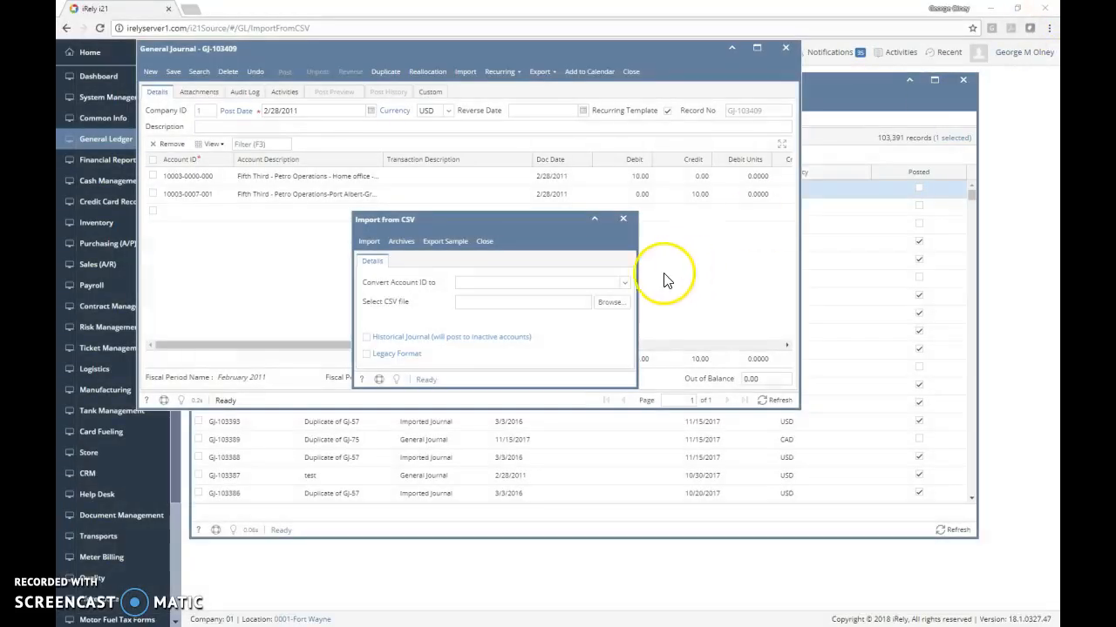
Choose GJ-61 (4) from the Desktop as the CSV file to import.
left_click(610, 301)
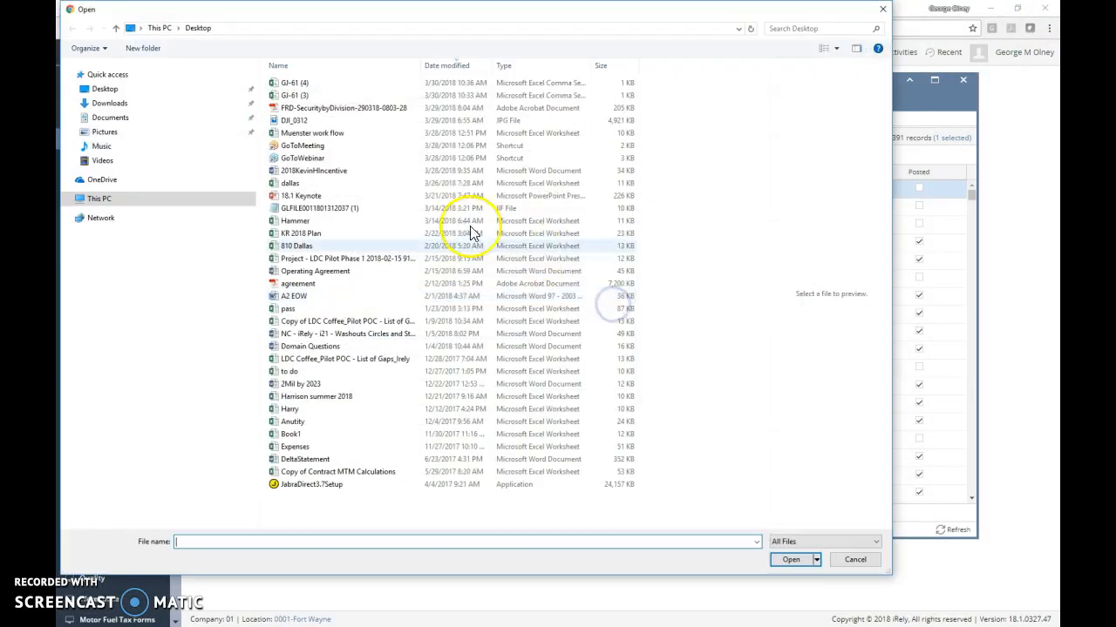
left_click(365, 85)
double_click(364, 84)
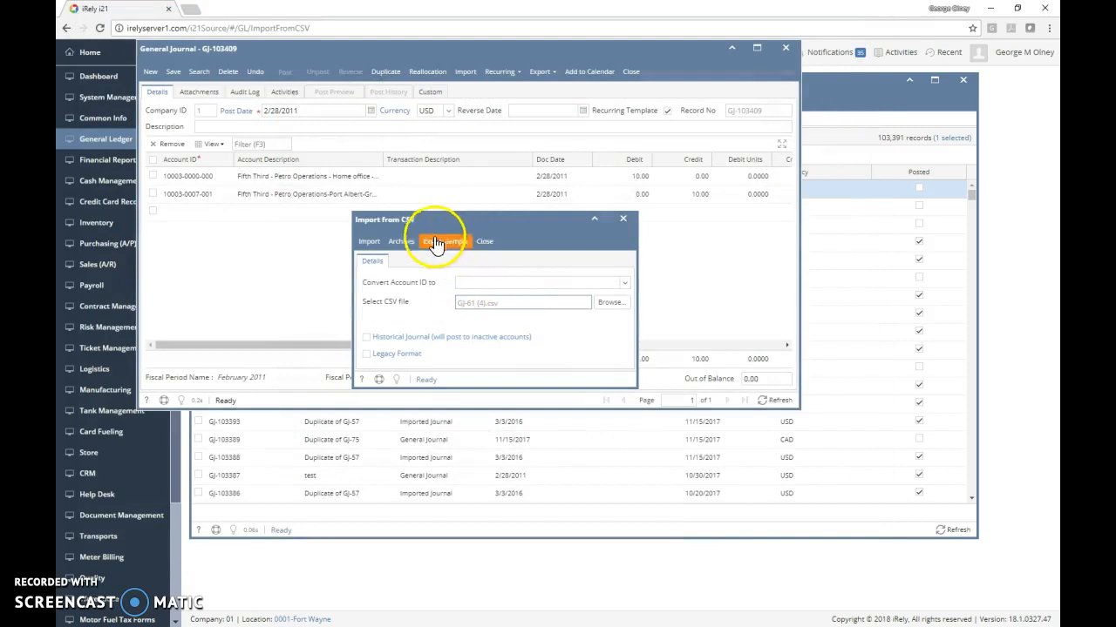
Examine the available account ID conversion options without choosing one.
left_click(372, 359)
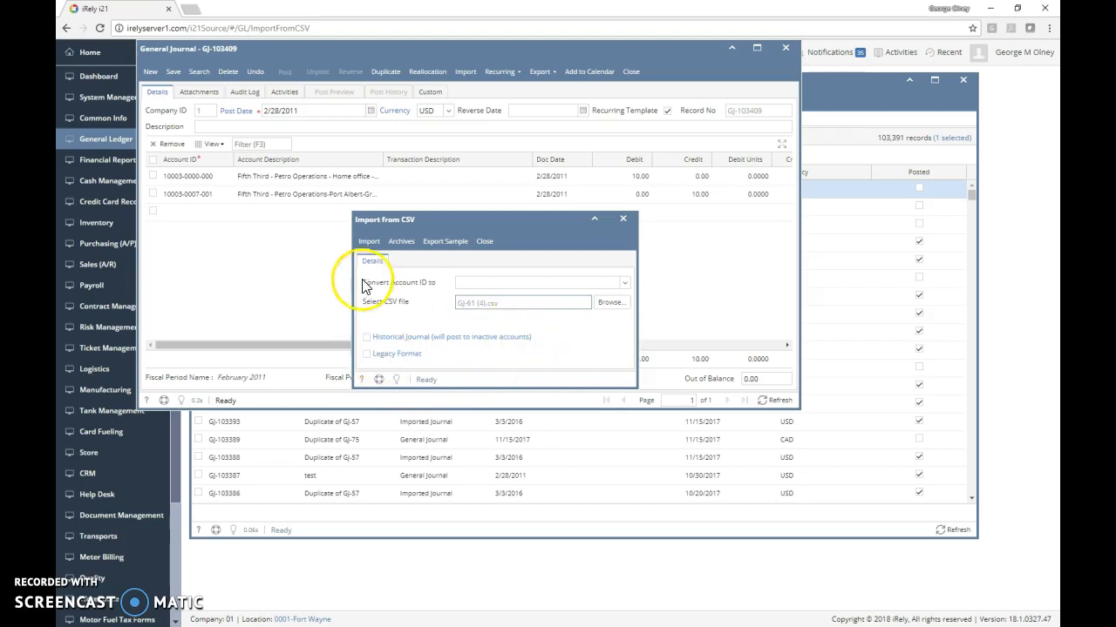
left_click(625, 284)
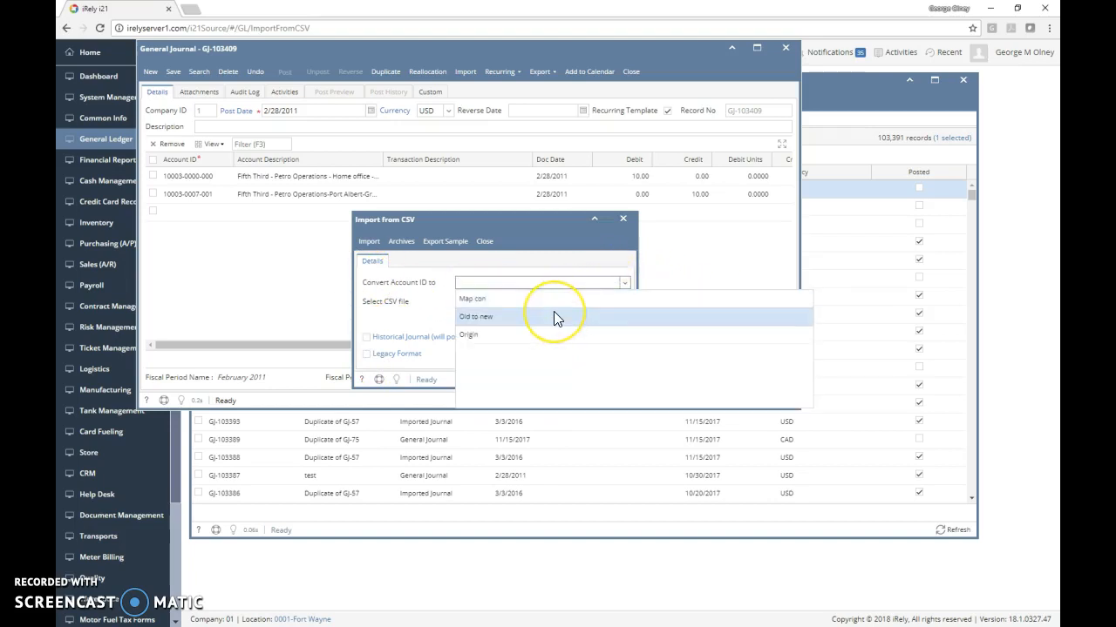
left_click(626, 285)
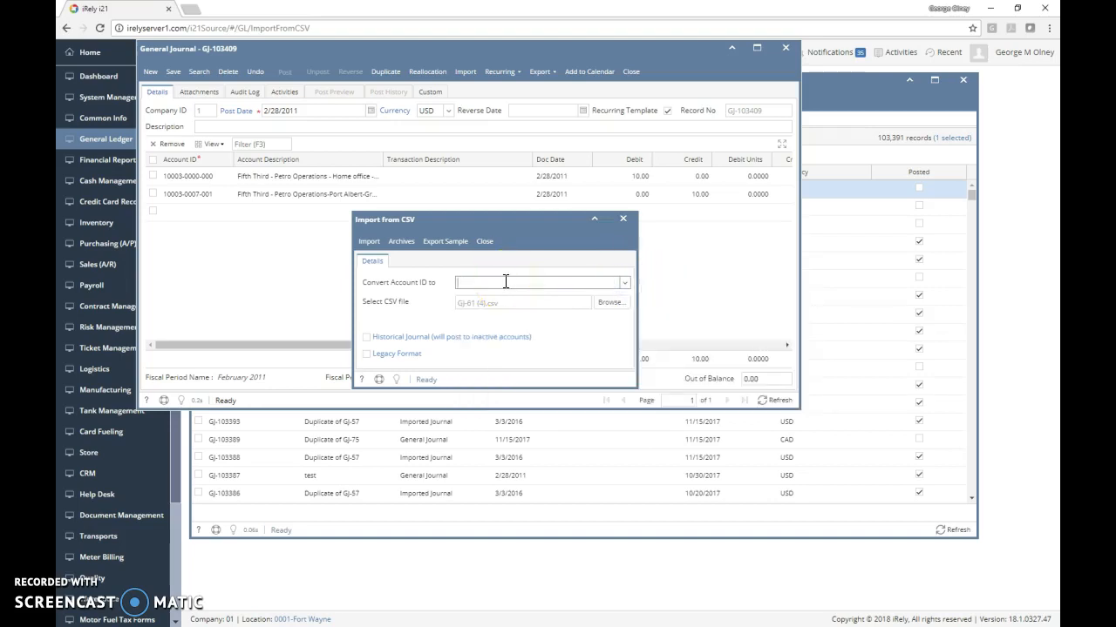
Import the selected CSV file, view the resulting journal record from the import log, and close that record.
left_click(369, 242)
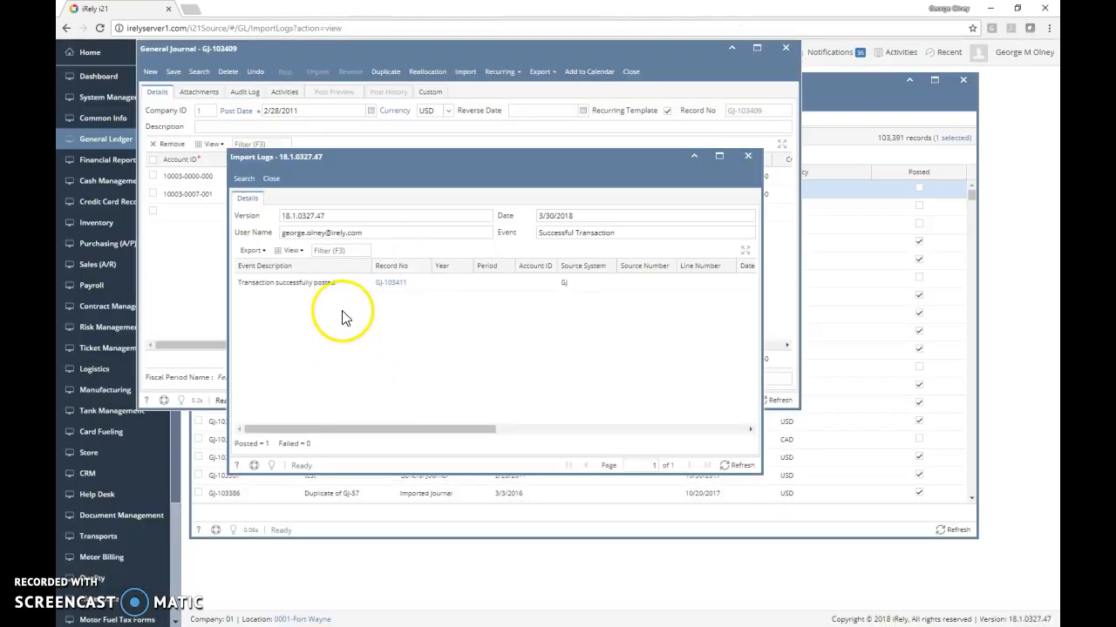
left_click(379, 291)
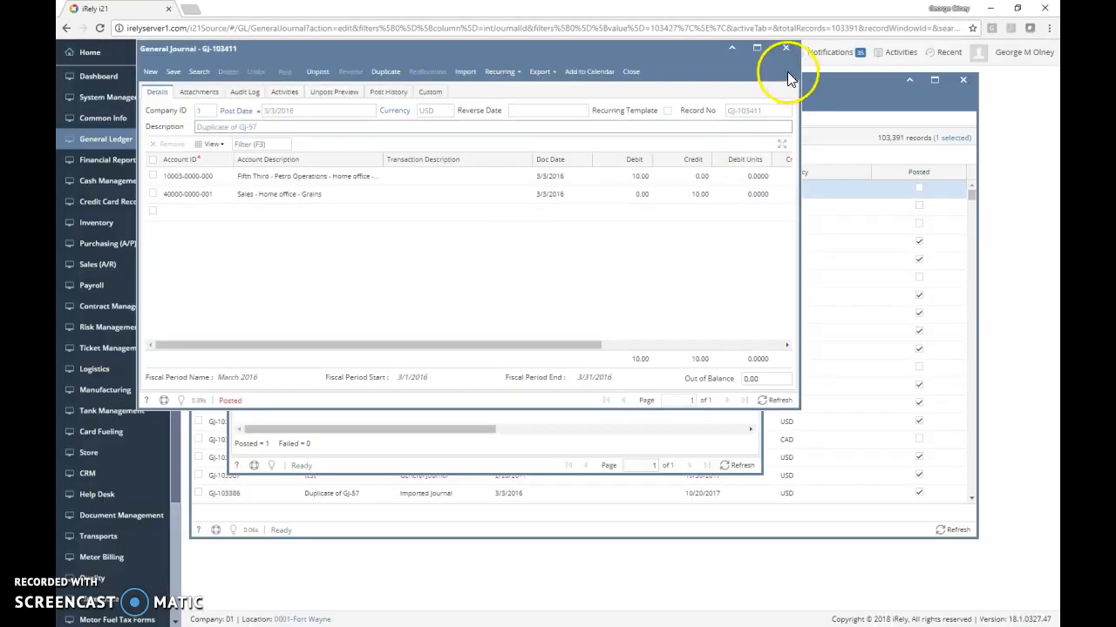
left_click(786, 50)
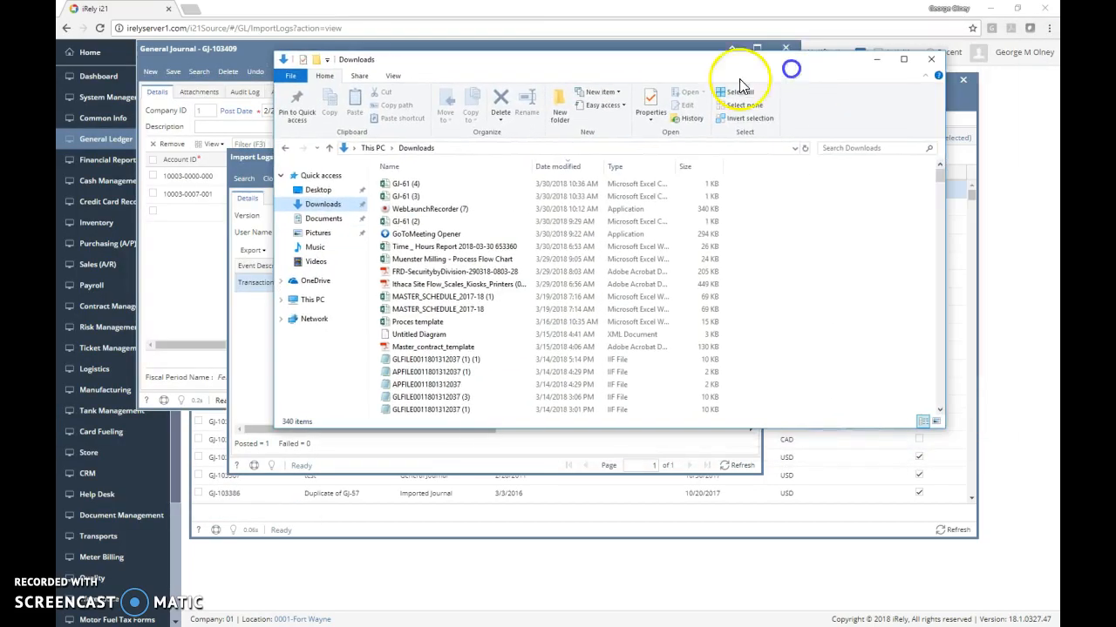
Open the GJ-61 (4) file from the Downloads folder in Excel.
left_click(466, 184)
double_click(466, 184)
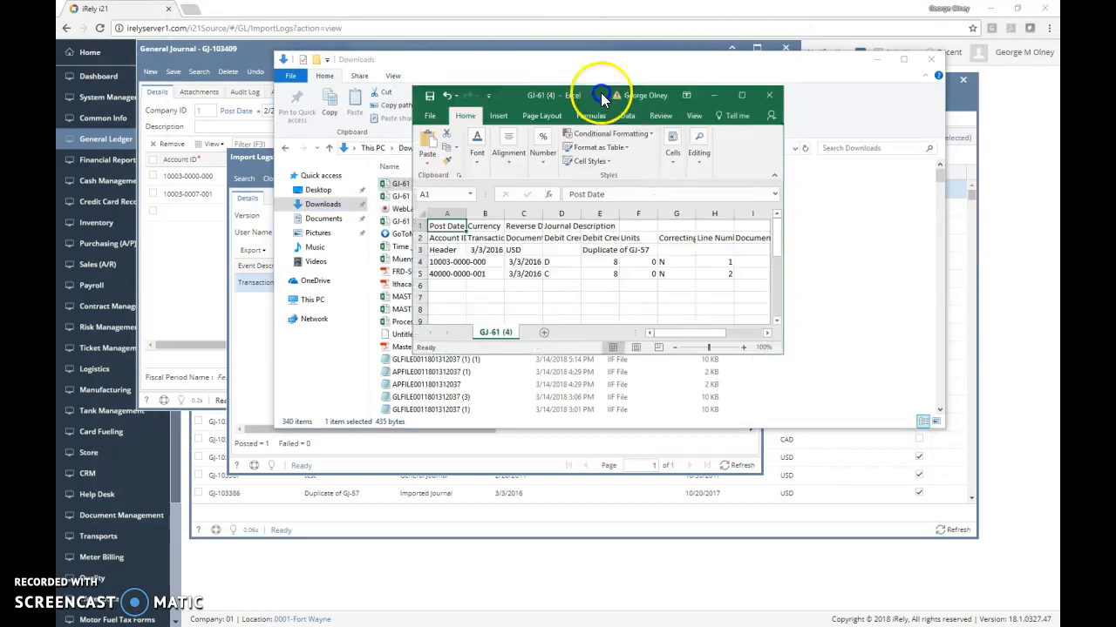
left_click_drag(600, 93, 584, 84)
Copy the journal header and its two lines in A3:H5 and paste them starting at A6.
left_click(440, 243)
left_click_drag(440, 242, 708, 263)
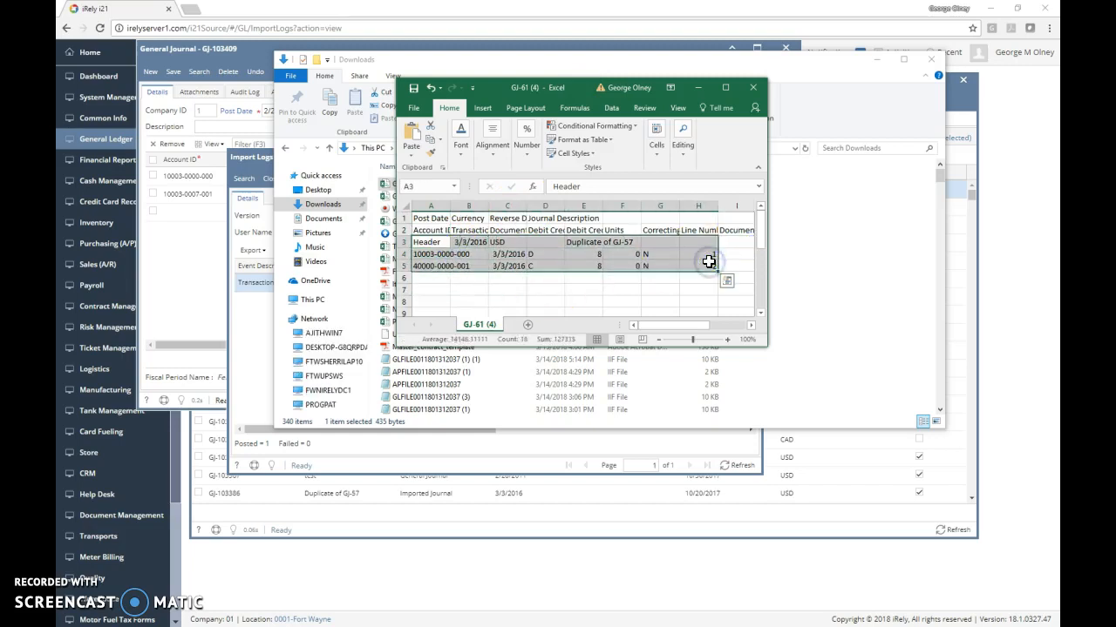
key("ctrl+c")
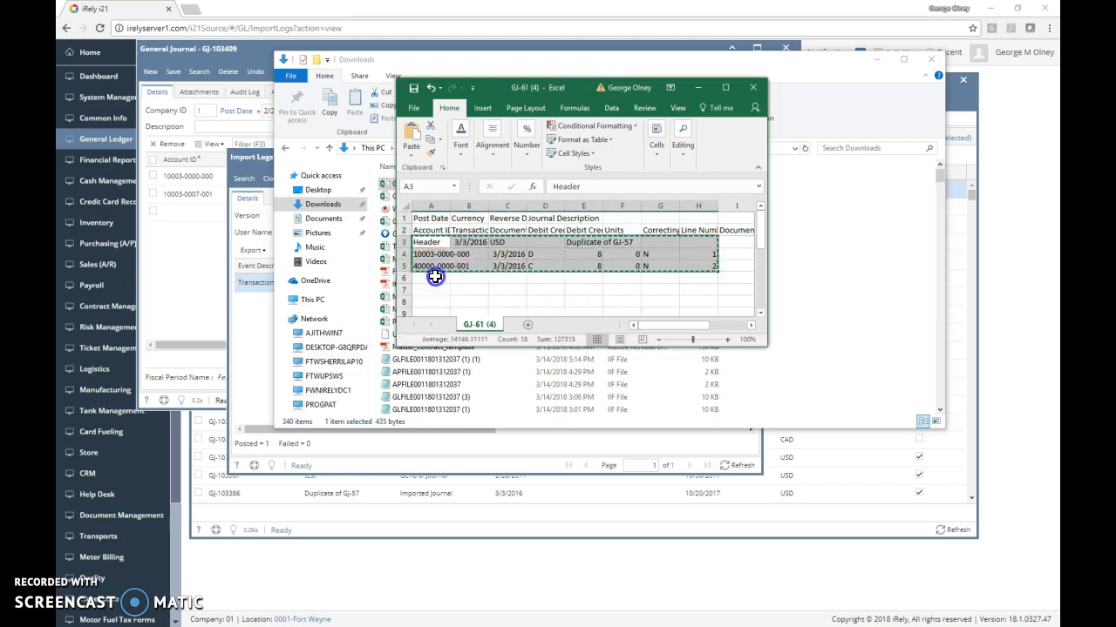
left_click(437, 277)
key("ctrl+v")
Set the journal descriptions to "Import 2" in E6 and "Import 1" in E3.
left_click(587, 278)
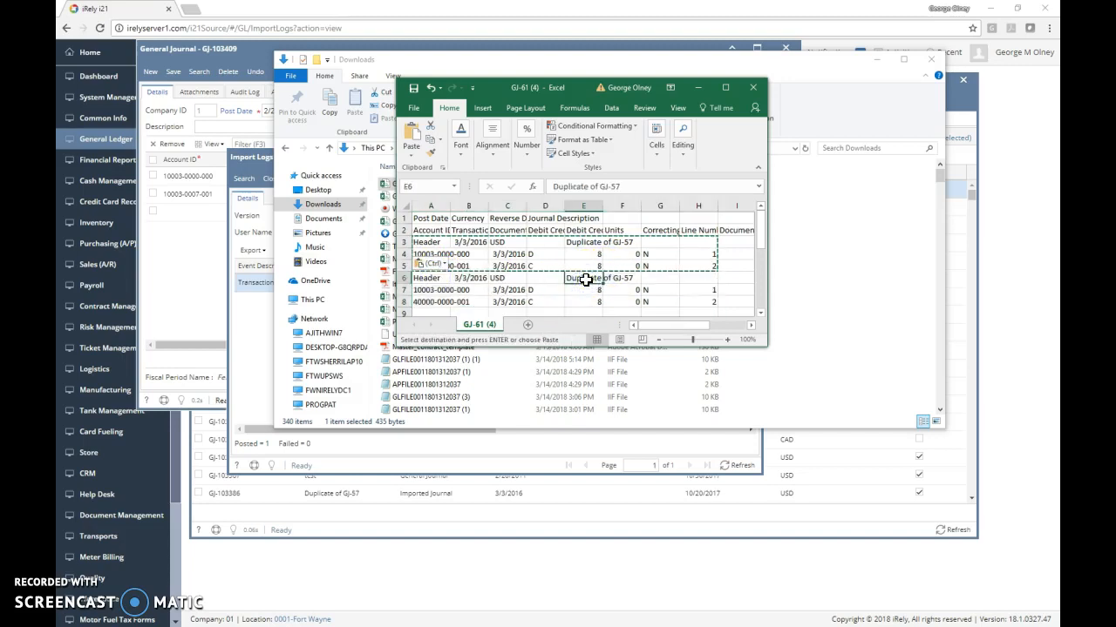
type("Import 2")
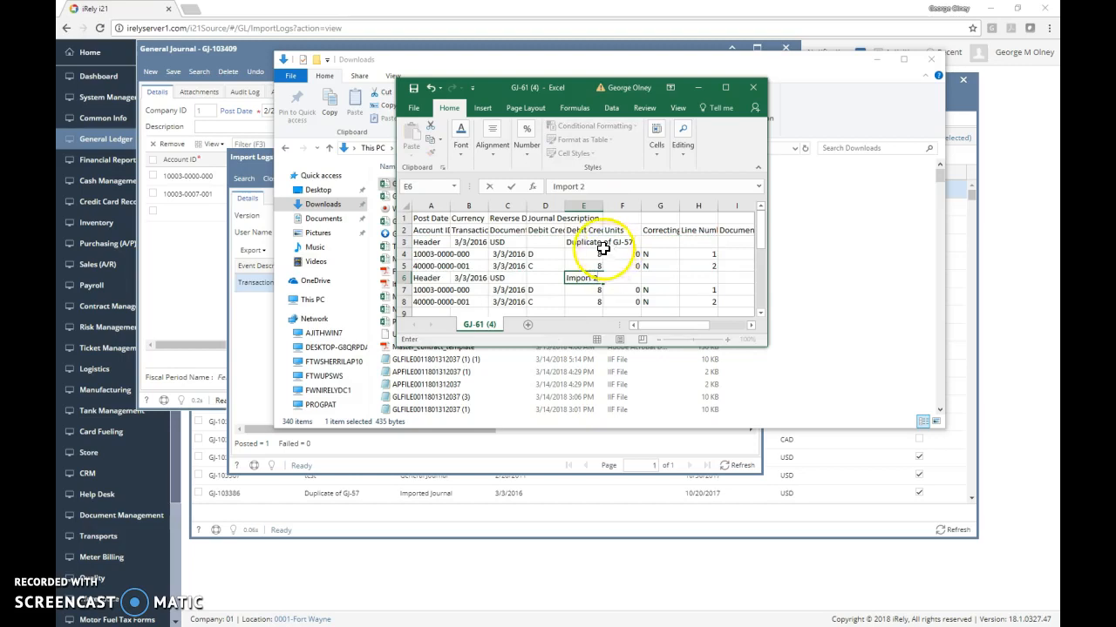
left_click(593, 242)
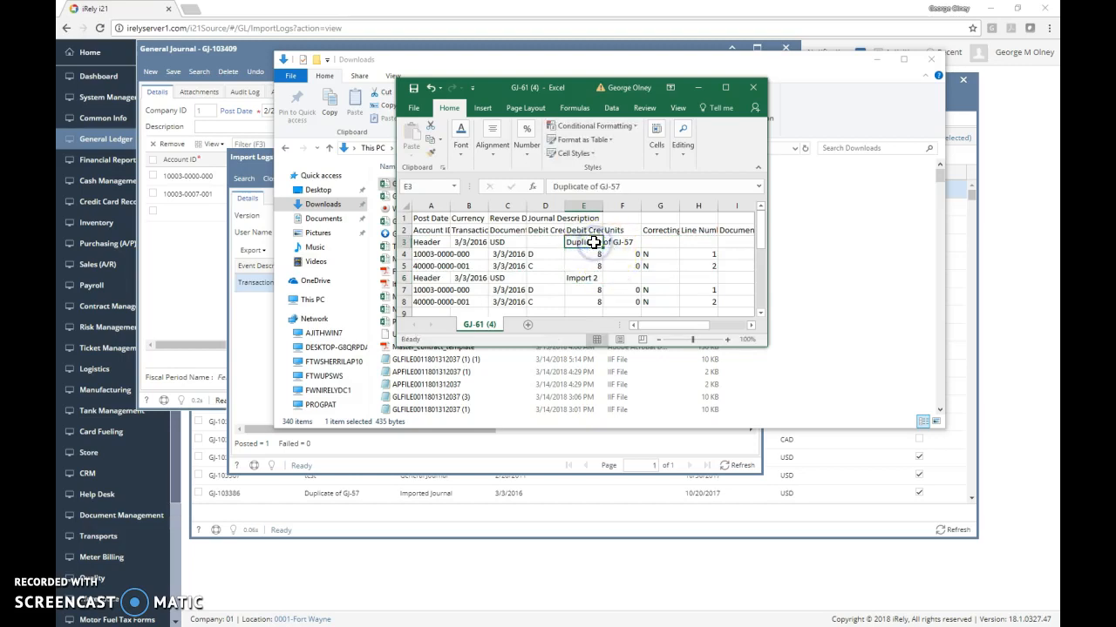
type("Import 1")
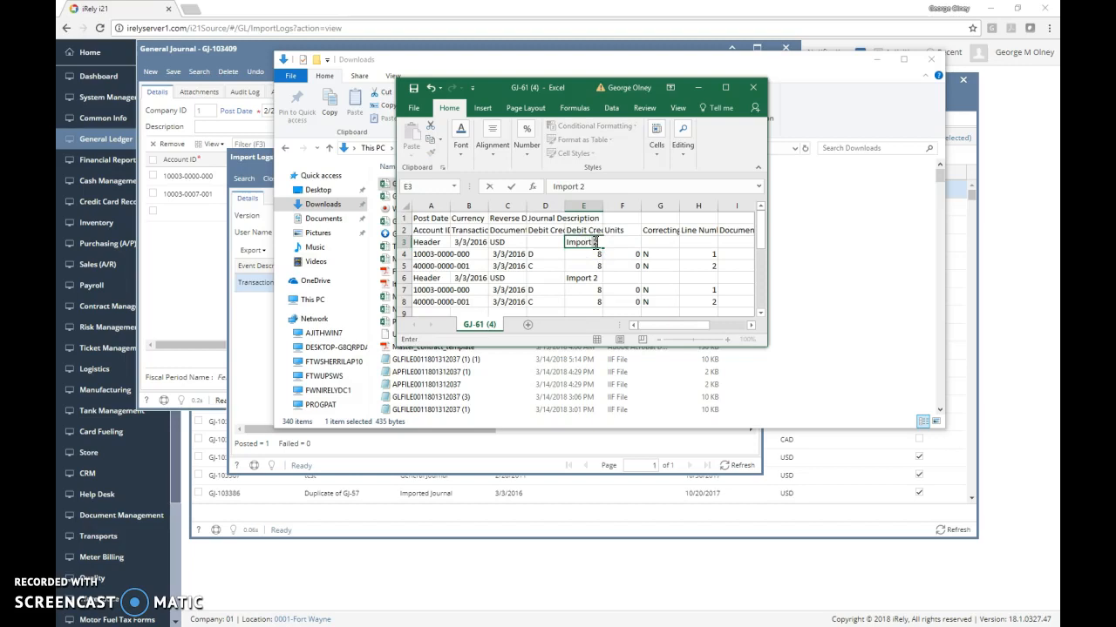
Change the second header's post date in B6 to 3/5/2016 and save the file.
left_click(583, 290)
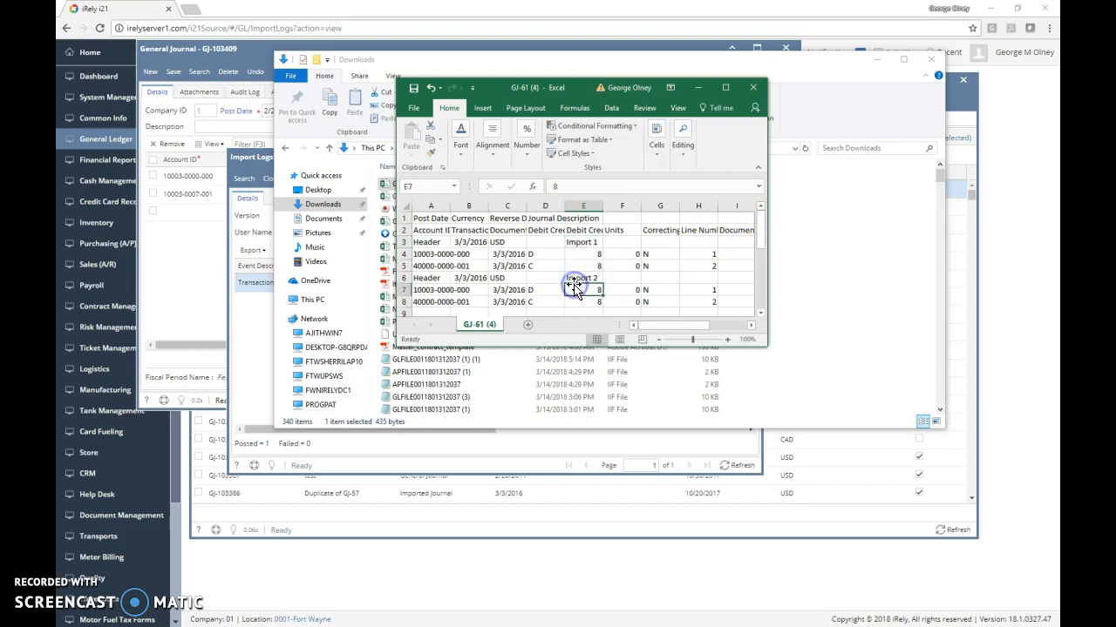
double_click(468, 278)
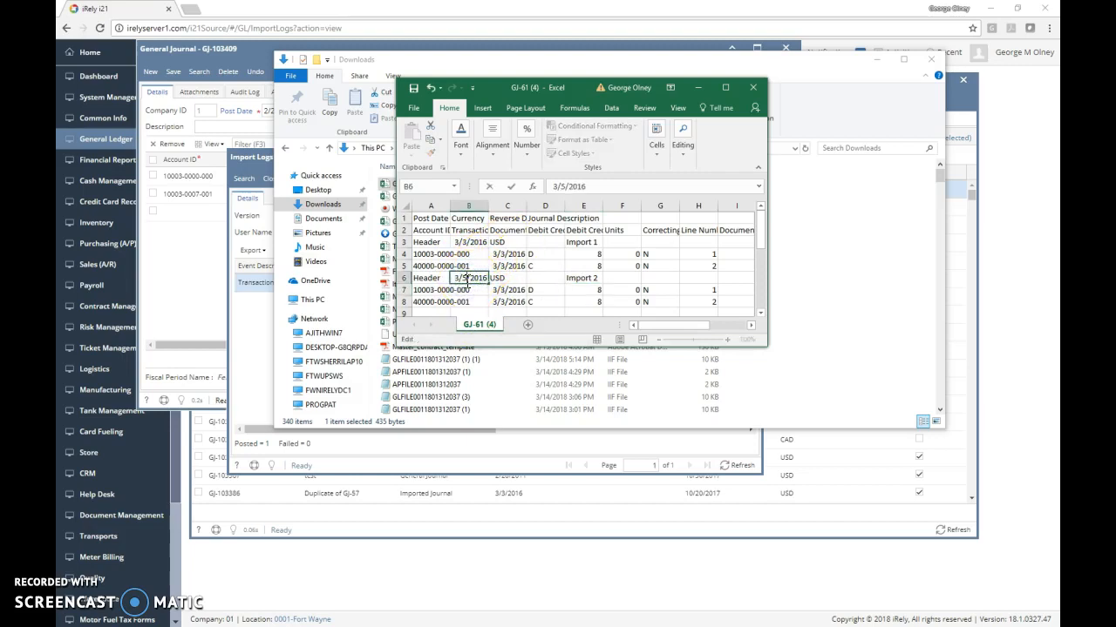
left_click(511, 278)
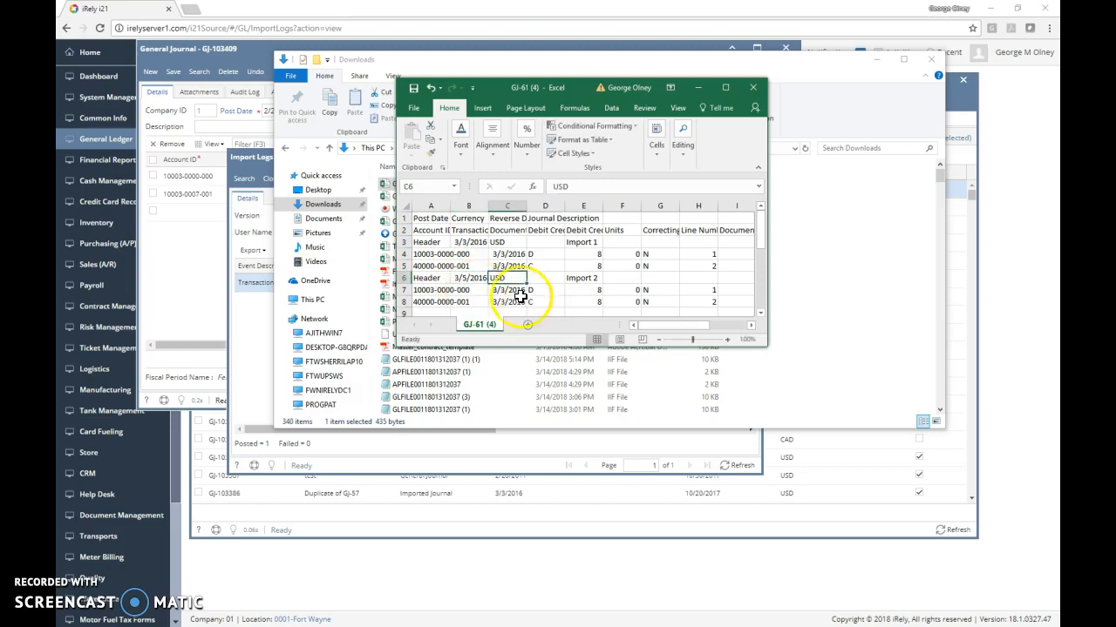
left_click(414, 111)
left_click(423, 204)
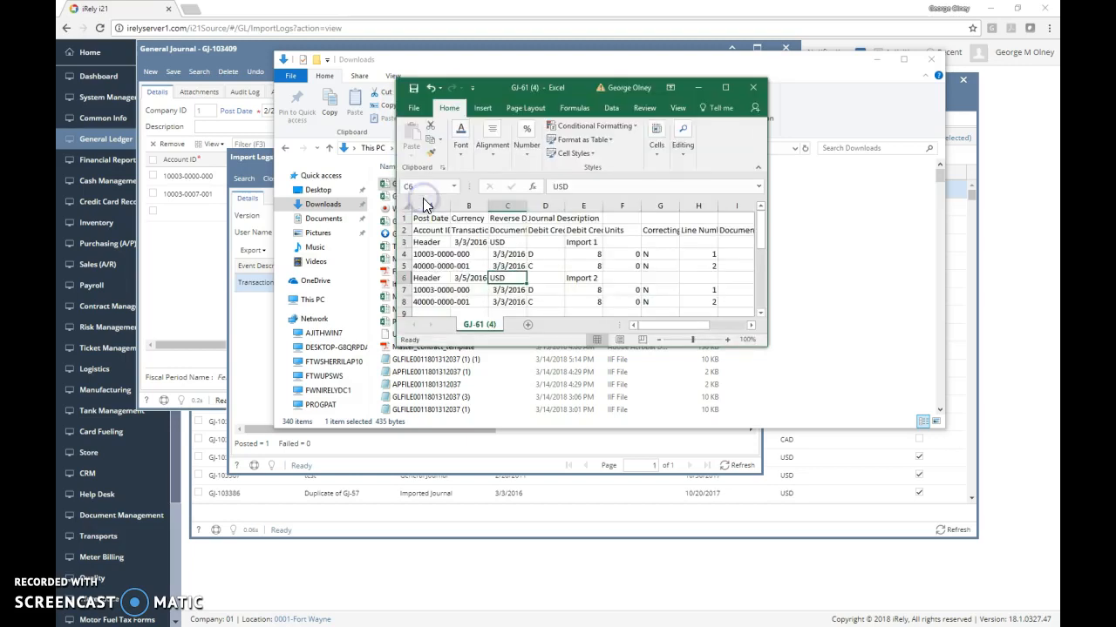
Set the Import 1 amounts in E4 and E5 to 15 and the Import 2 amounts in E7 and E8 to 10.
left_click(597, 258)
type("15")
key("Return")
type("15")
key("Return")
key("Return")
key("Return")
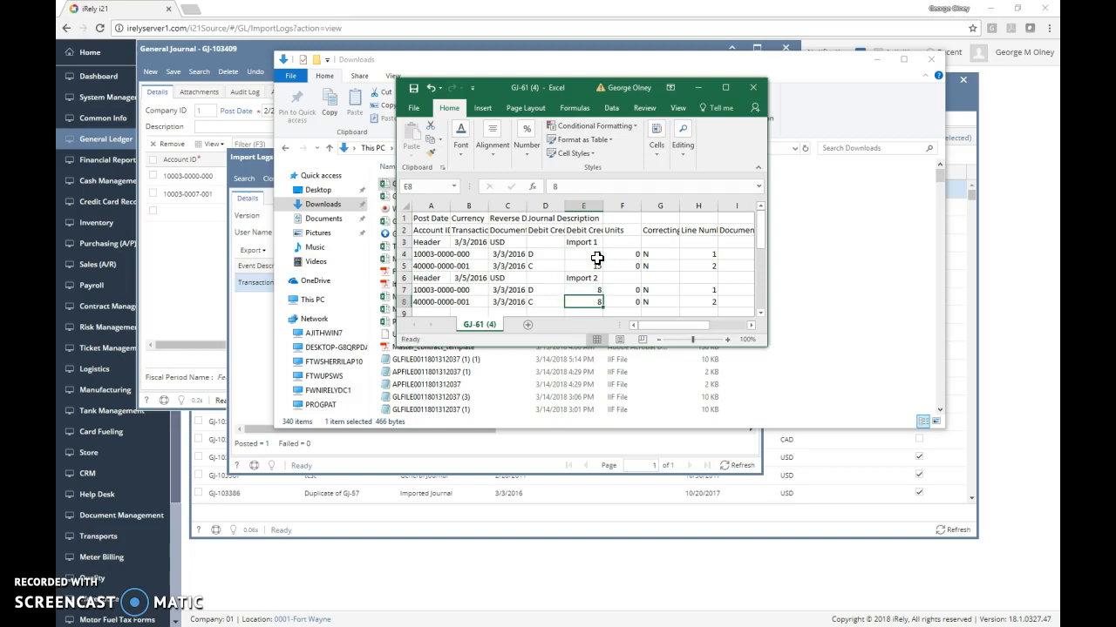
type("10")
key("Return")
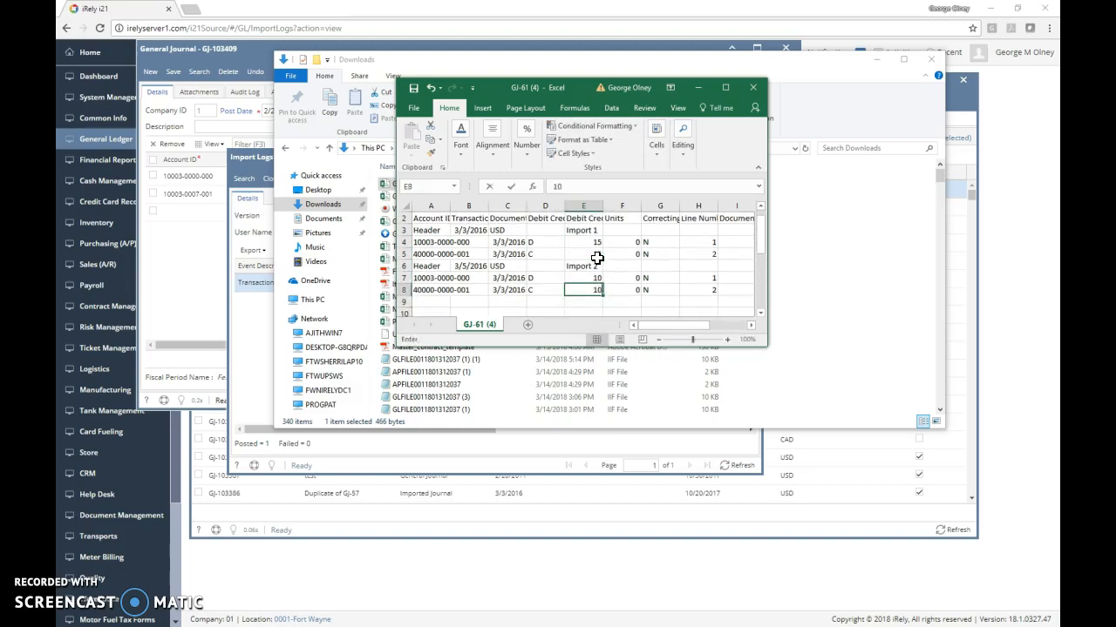
Save the edited GJ-61 (4) CSV file and close both the workbook and the Downloads folder window.
key("Tab")
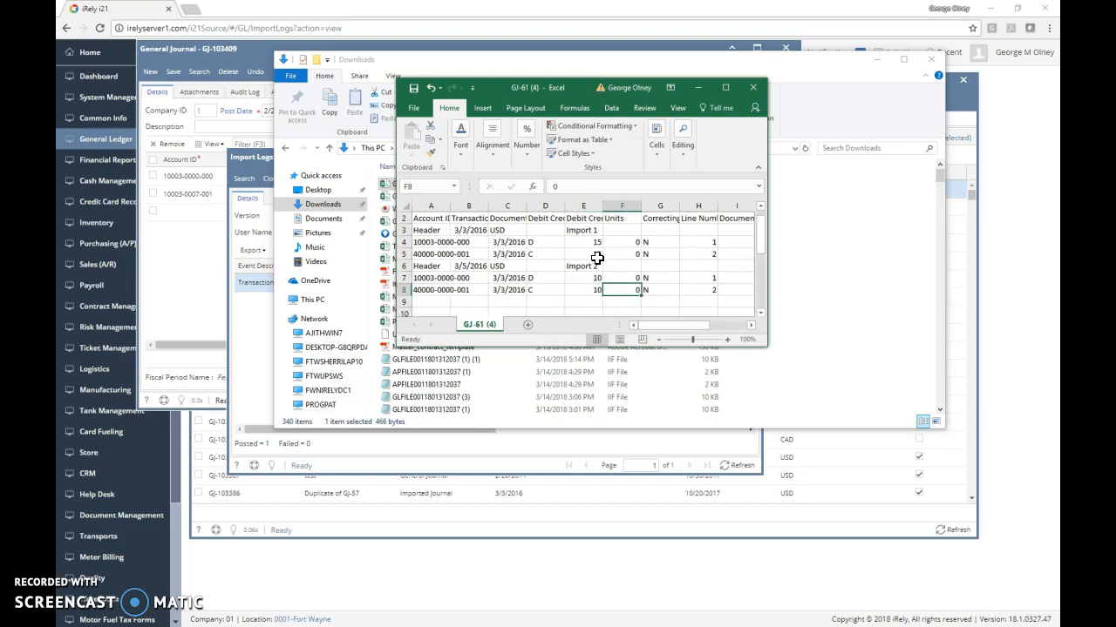
left_click(407, 107)
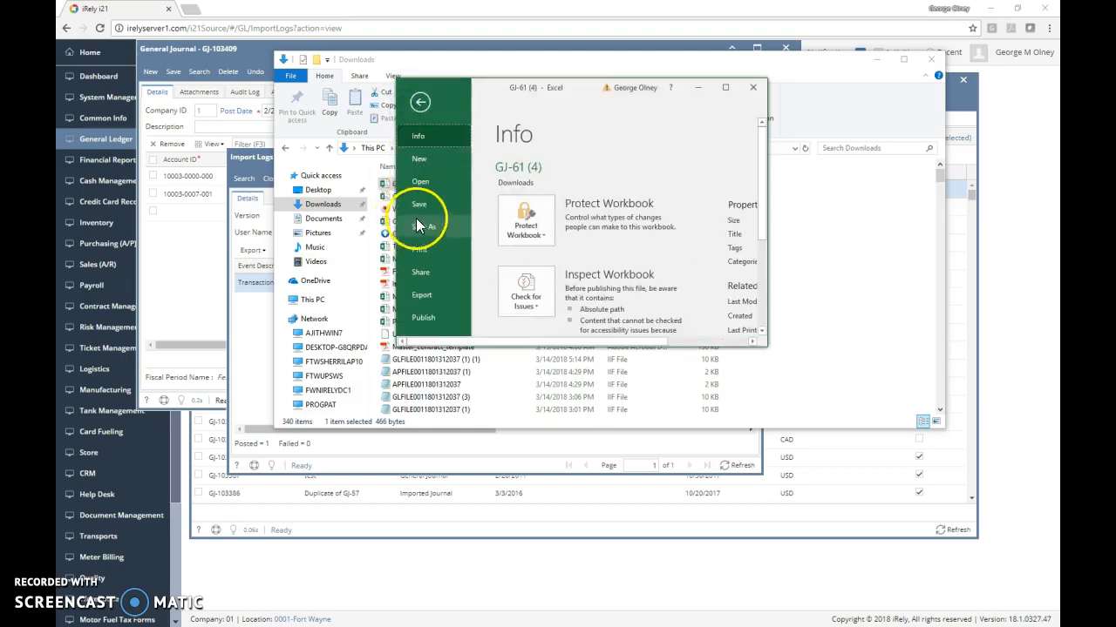
left_click(420, 206)
left_click(752, 87)
left_click(931, 59)
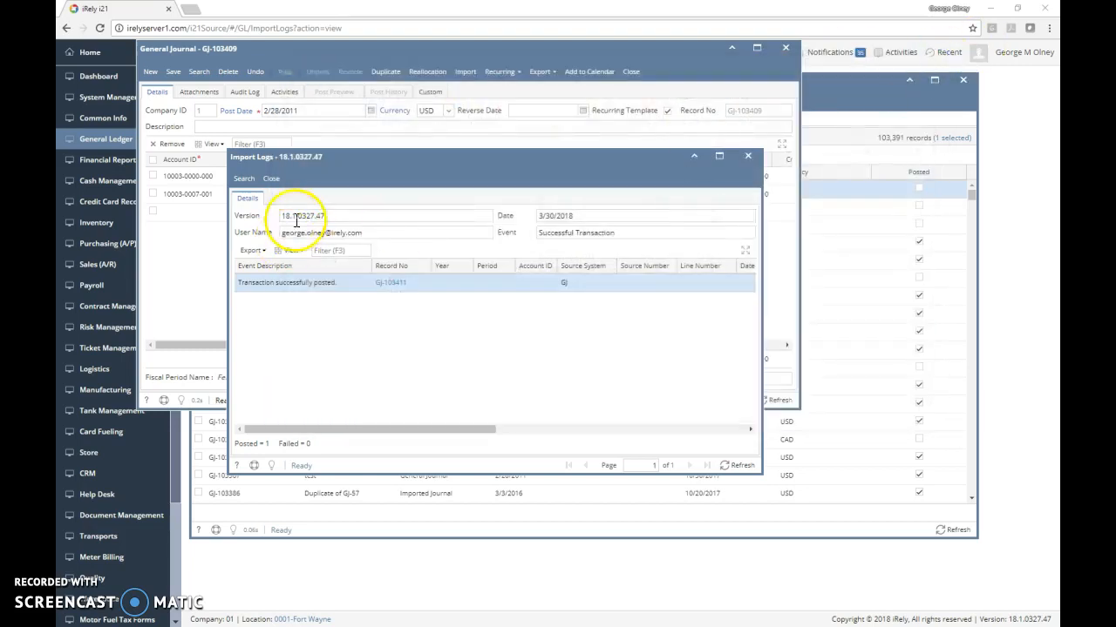
Close the previous import log in i21 and import GJ-61 (4).csv from the Desktop into the general journal.
left_click(273, 178)
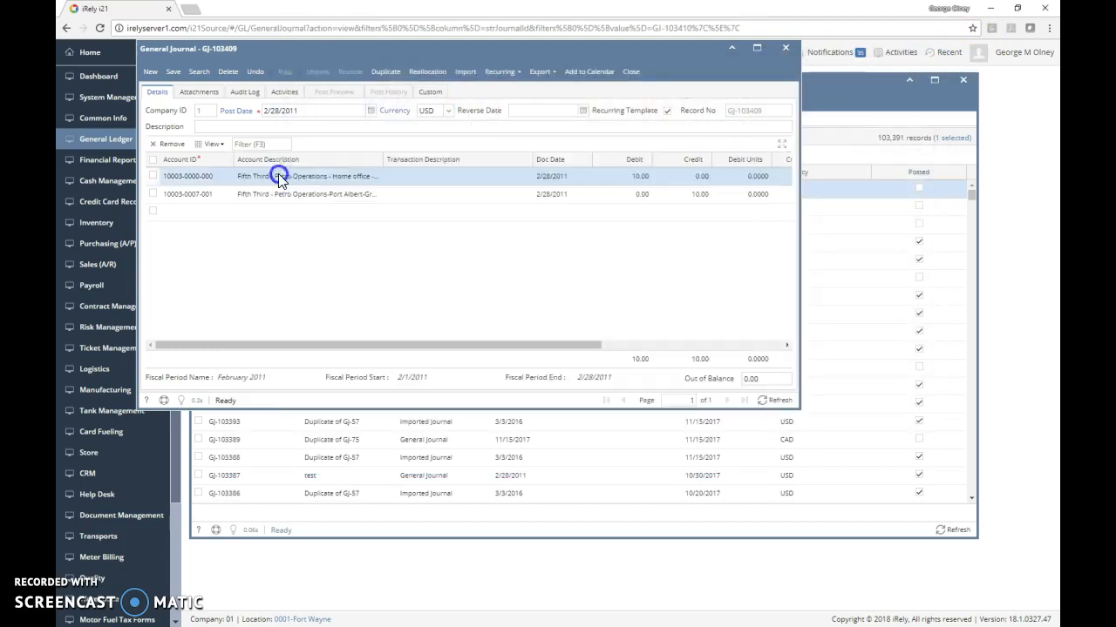
left_click(466, 72)
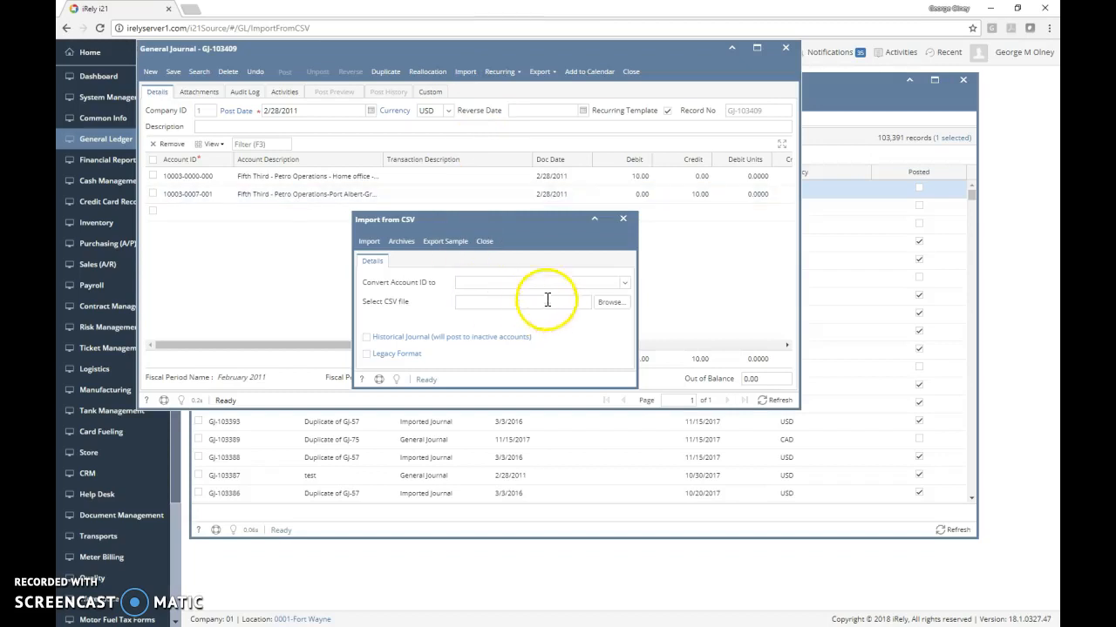
left_click(610, 302)
left_click(275, 87)
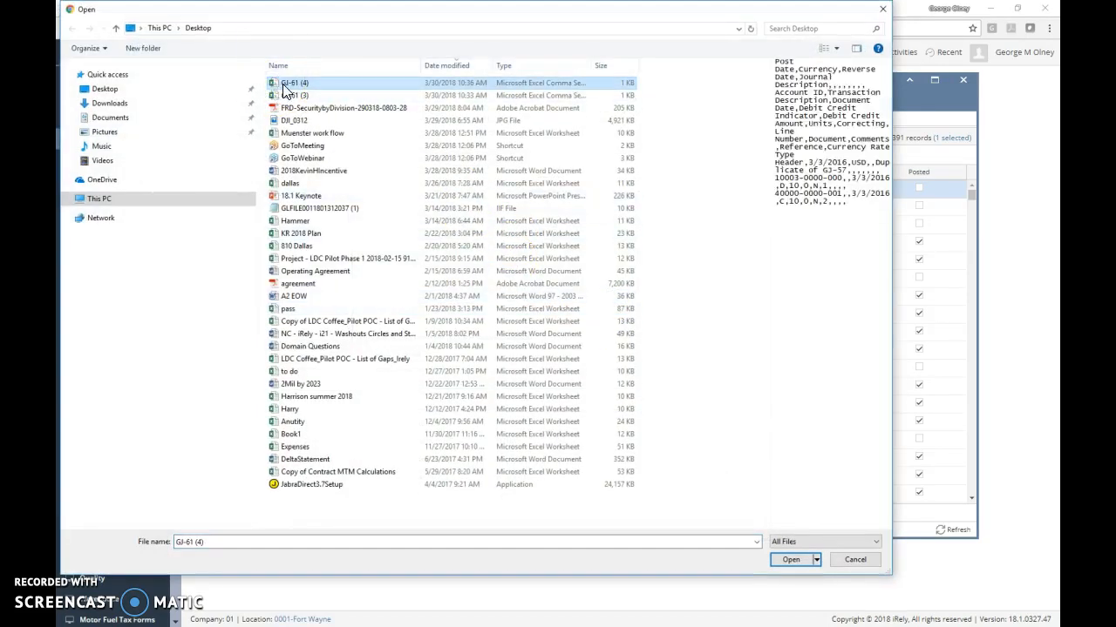
double_click(275, 87)
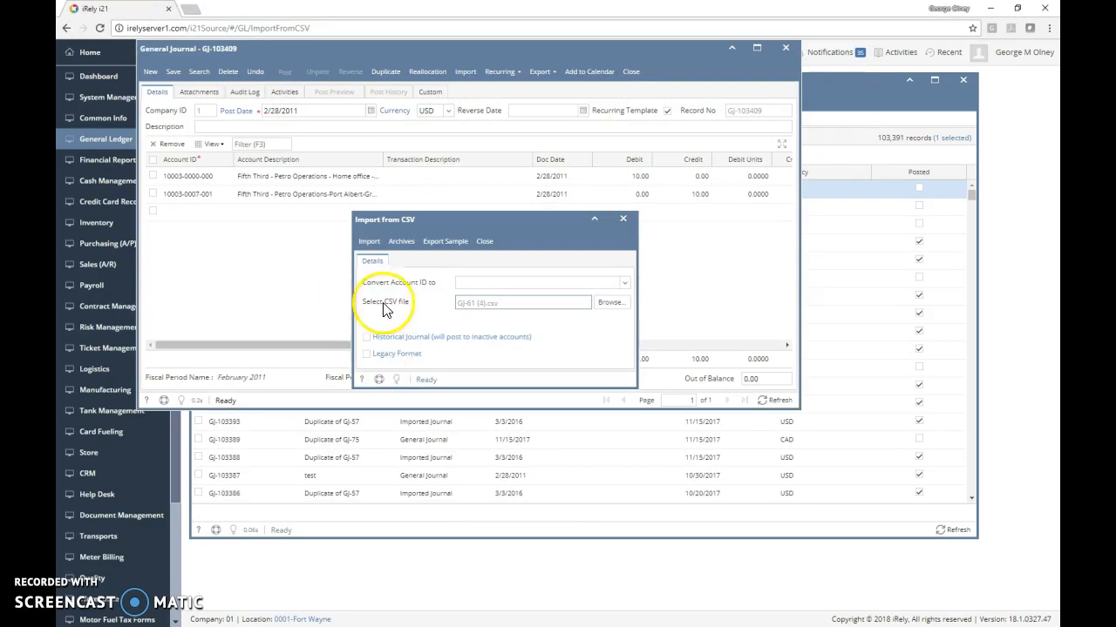
left_click(367, 242)
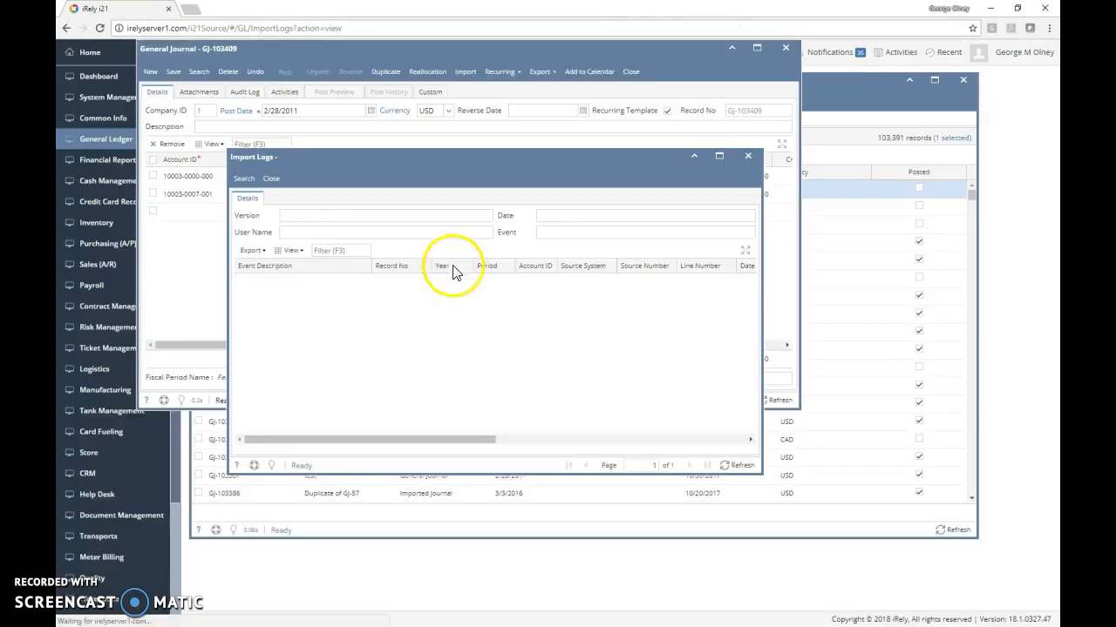
Open the imported journal record from the import log to check its contents, and close both the journal and the log.
left_click(391, 283)
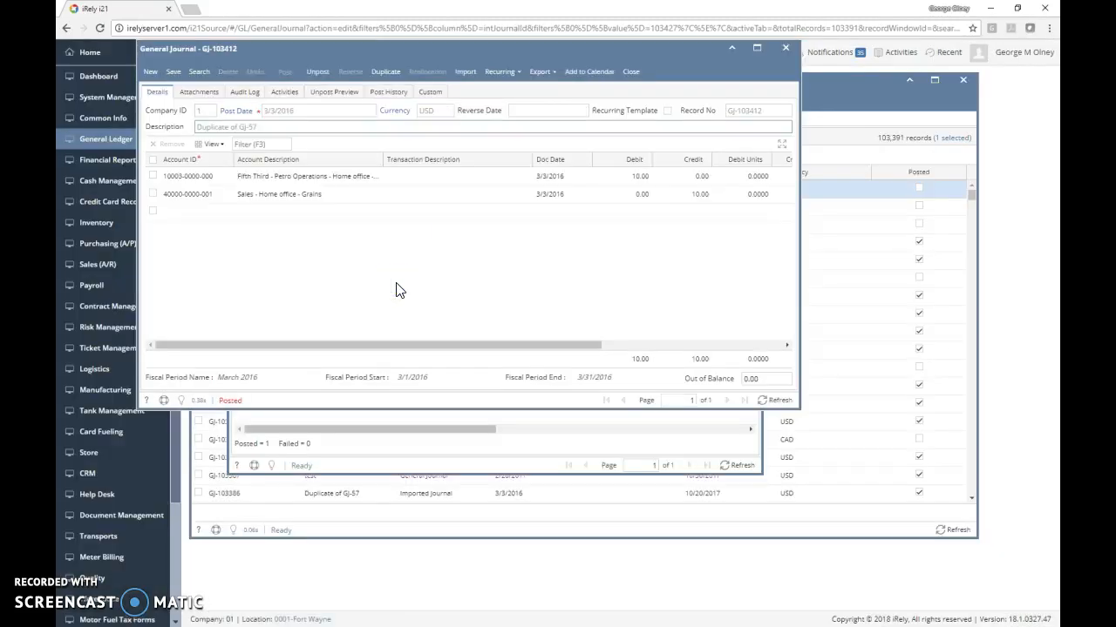
left_click(796, 52)
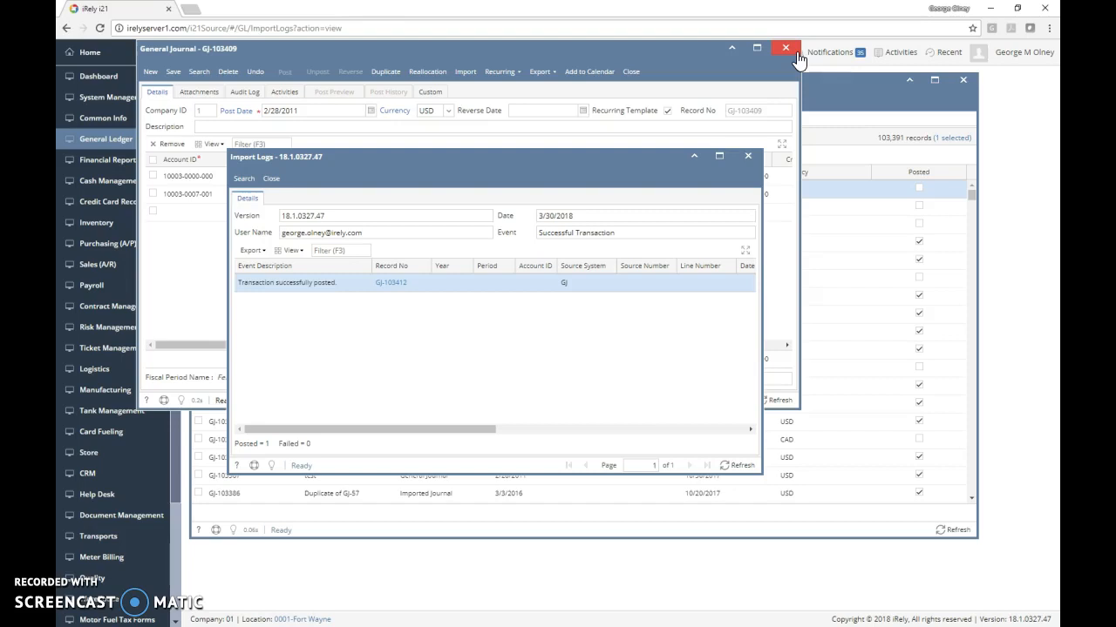
left_click(746, 156)
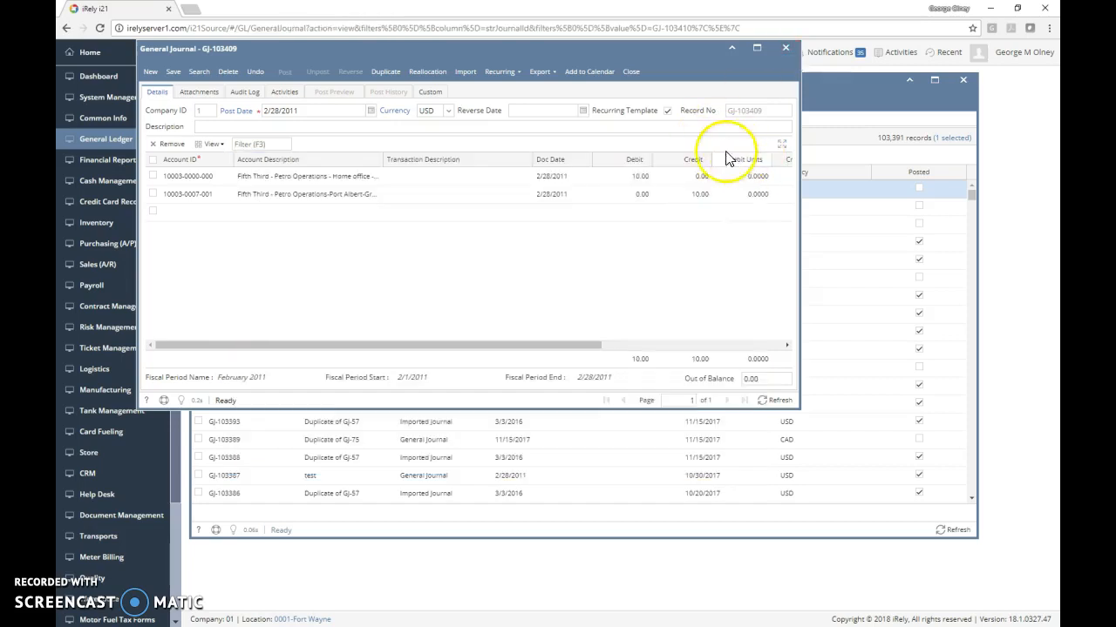